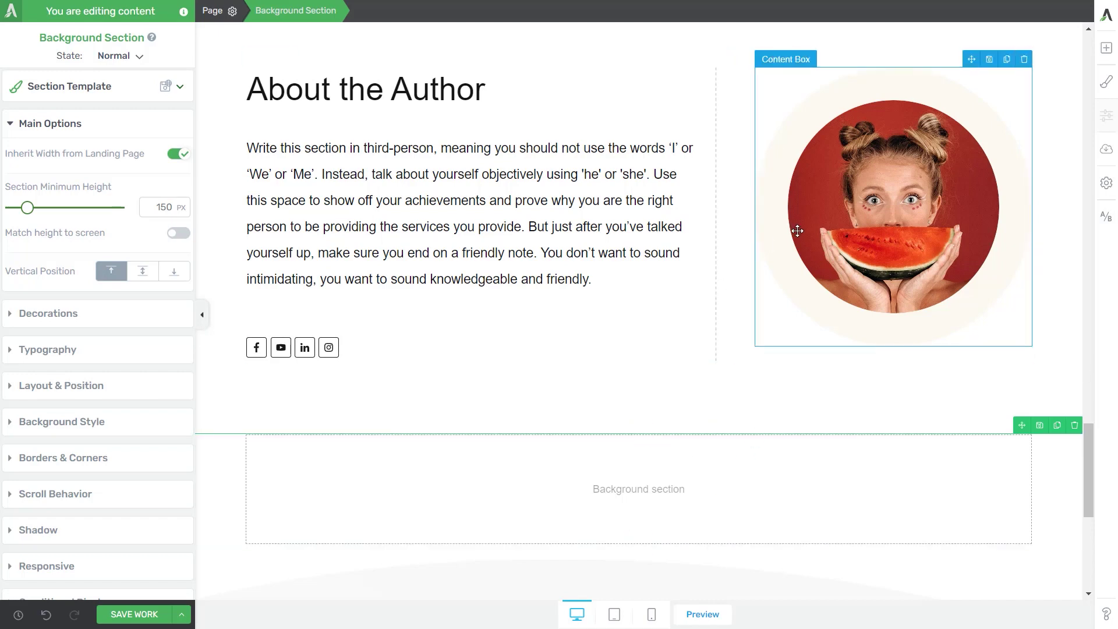
Add an Audio element from an 'audio' search below About the Author, keeping Source as Custom
{"action": "left_click", "coordinate": [1107, 57]}
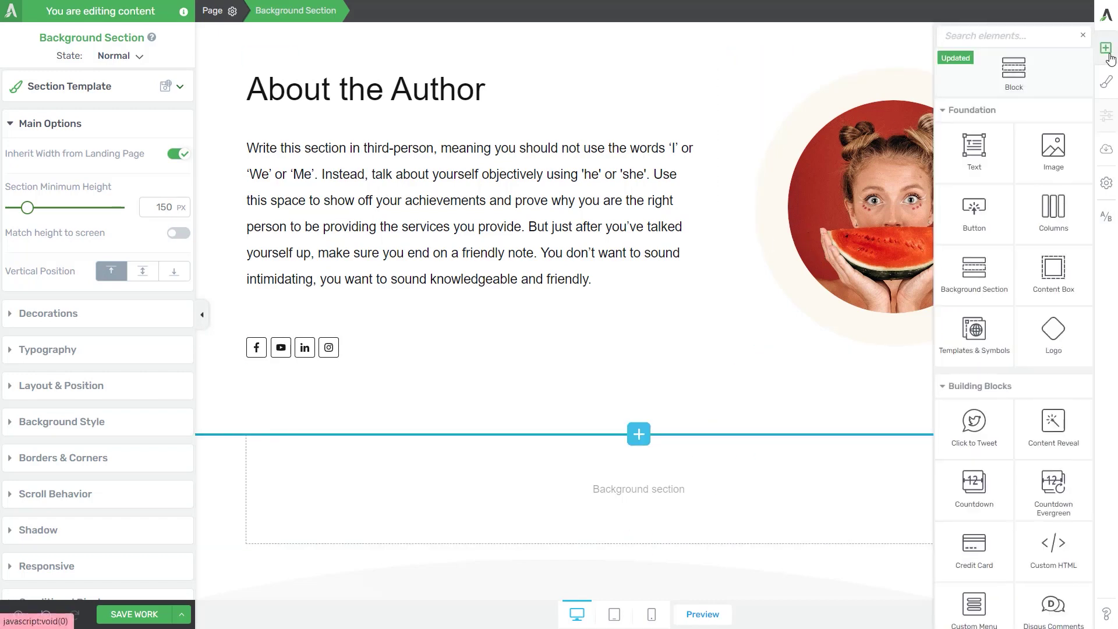
{"action": "type", "text": "audio"}
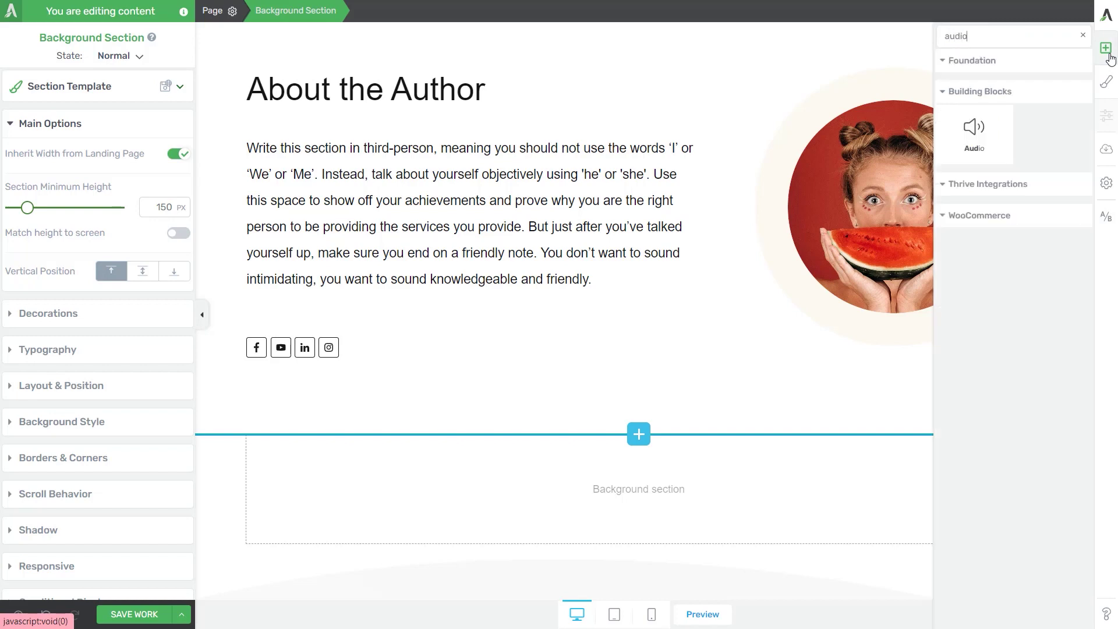
{"action": "left_click_drag", "start_coordinate": [1001, 116], "coordinate": [771, 475]}
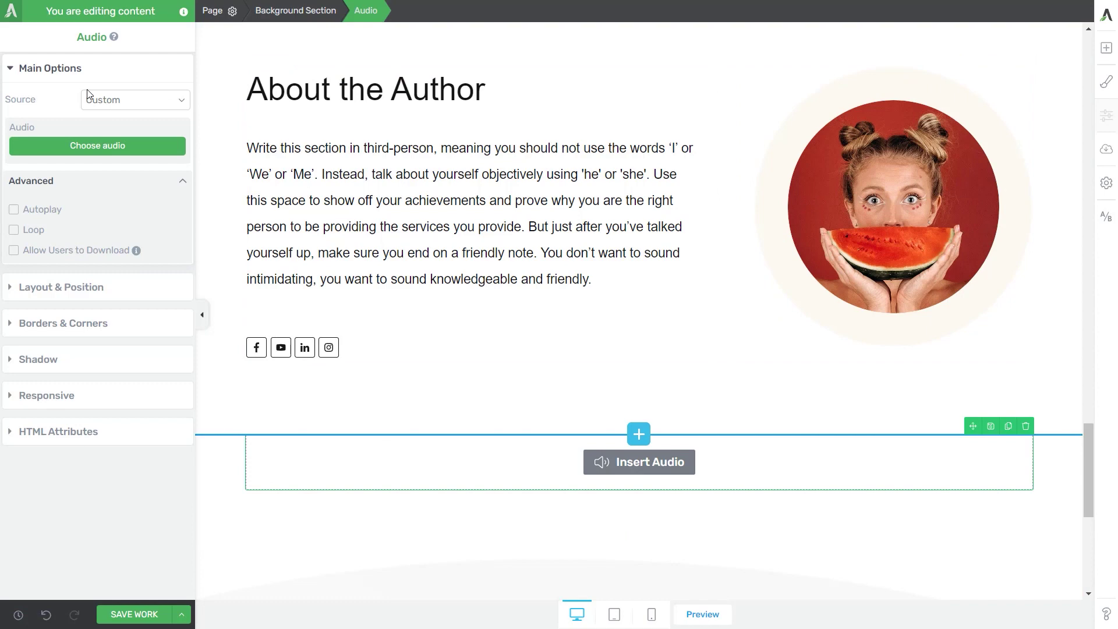
{"action": "left_click", "coordinate": [128, 101]}
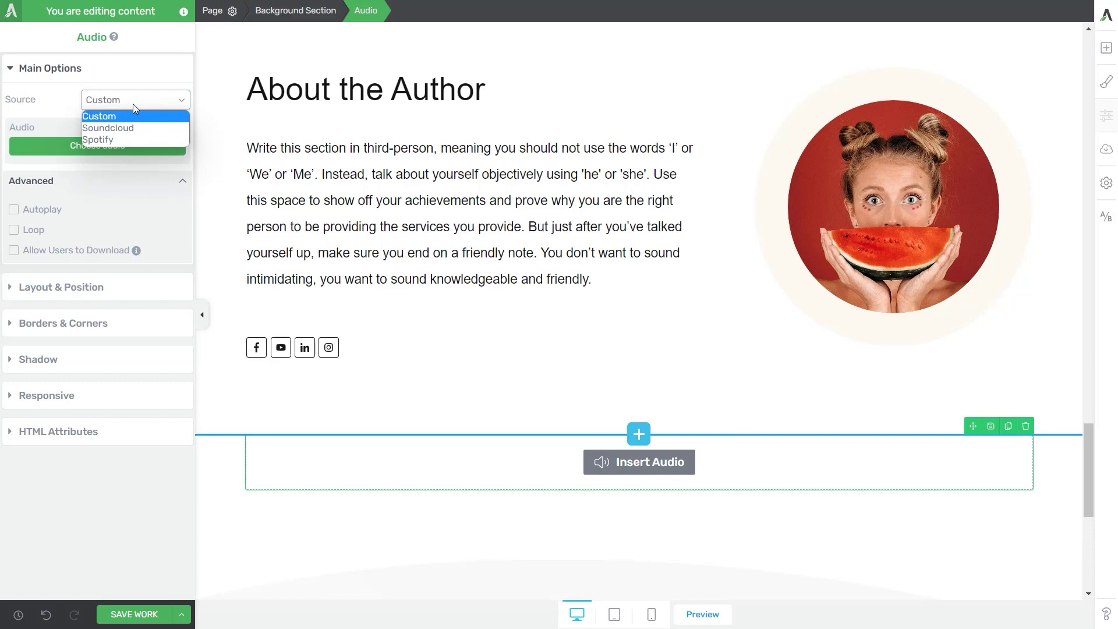
{"action": "left_click", "coordinate": [82, 98]}
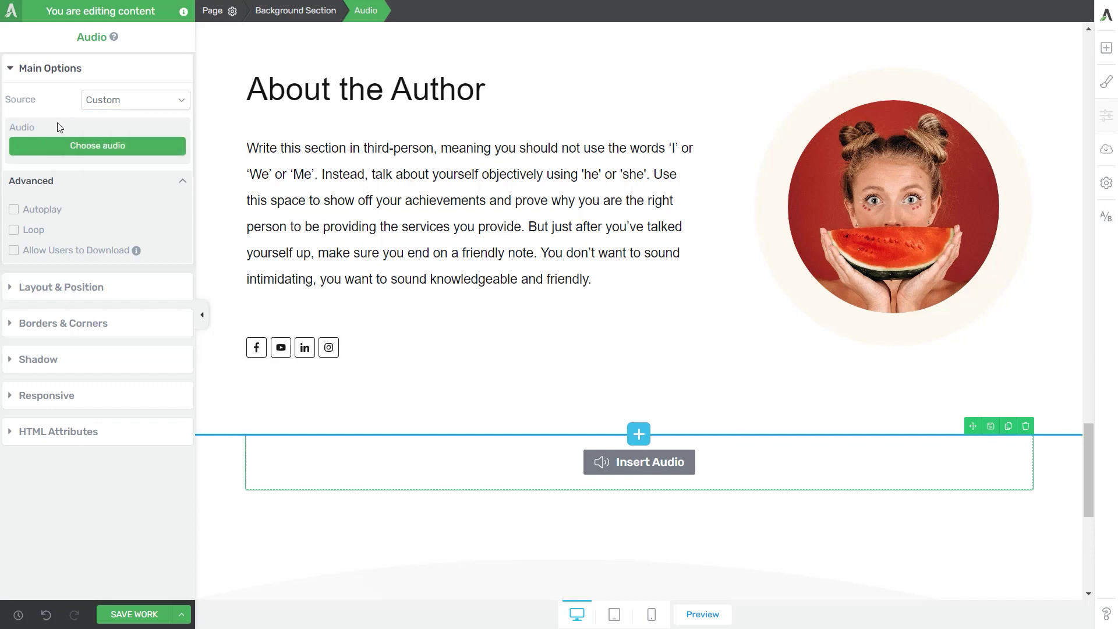
Upload audio-file.mp3 and insert it into the Audio element, giving a 0:27 player
{"action": "left_click", "coordinate": [117, 155]}
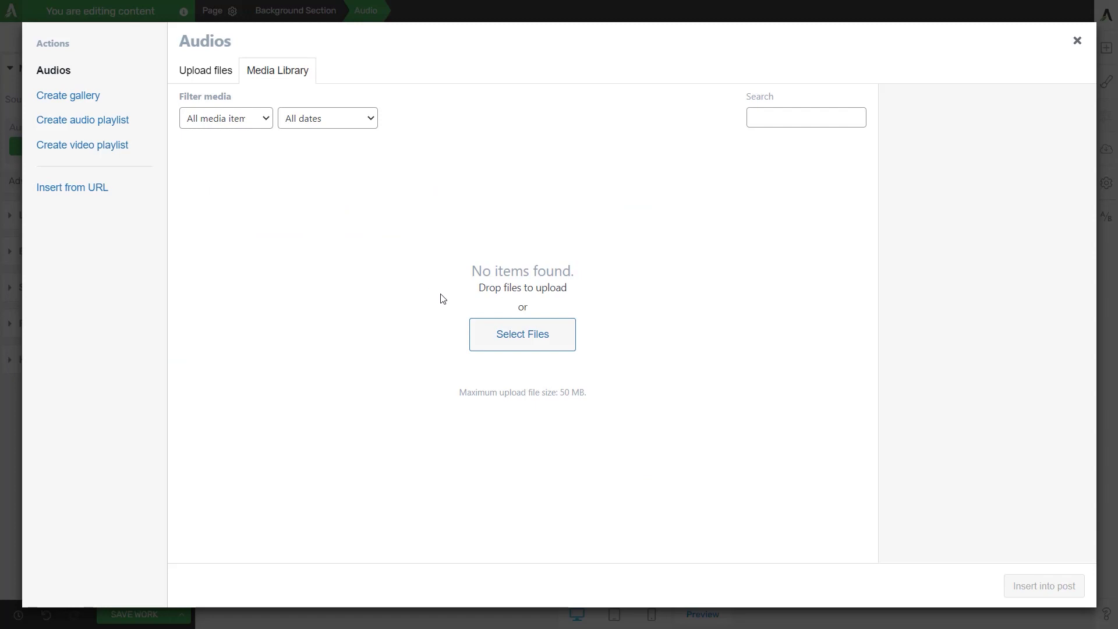
{"action": "left_click", "coordinate": [540, 341]}
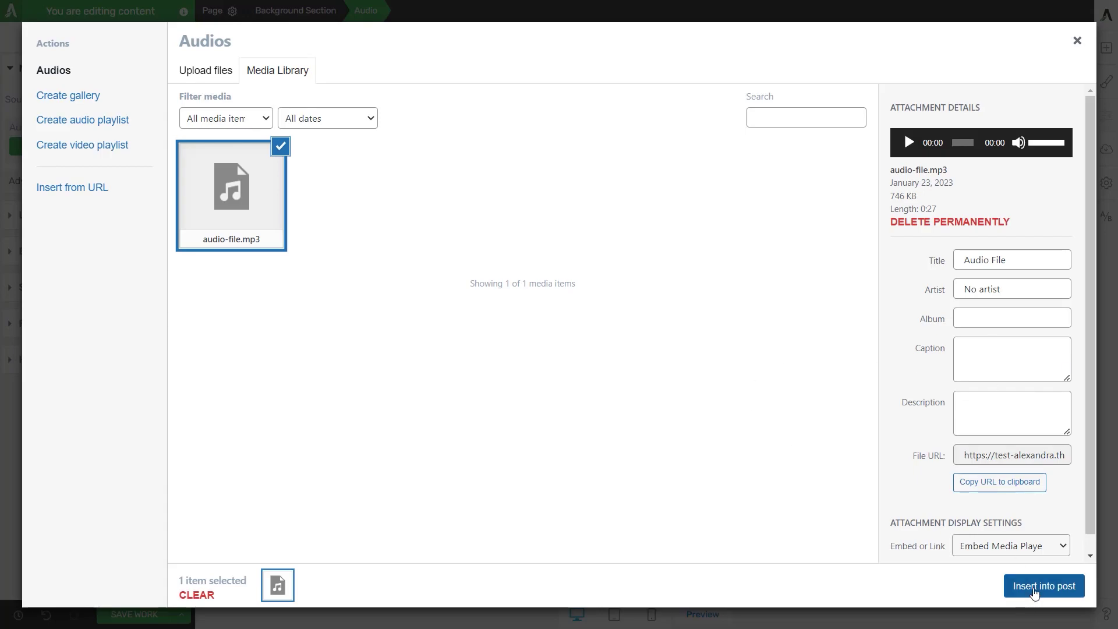
{"action": "left_click", "coordinate": [1036, 588]}
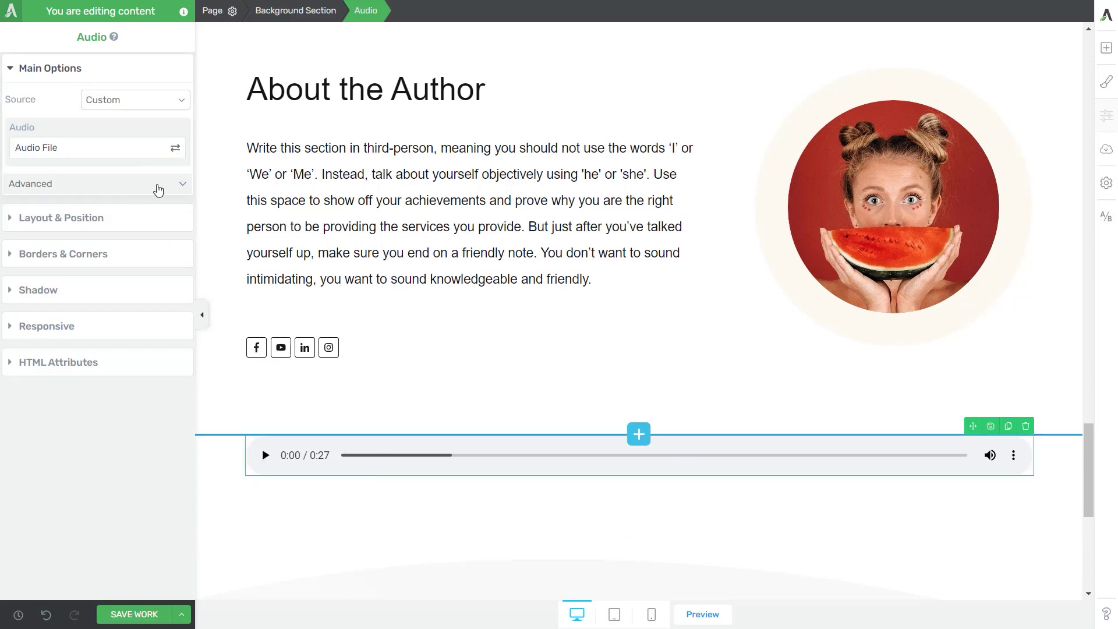
Expand Advanced options, toggling Autoplay and Allow Users to Download on and back off
{"action": "left_click", "coordinate": [155, 187]}
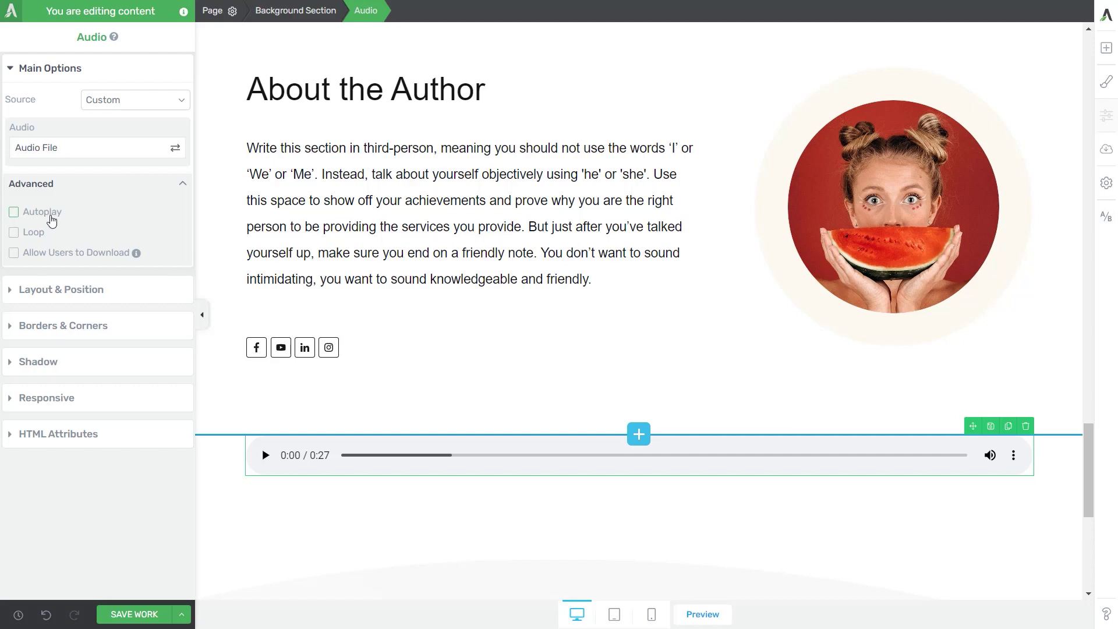
{"action": "left_click", "coordinate": [52, 220]}
{"action": "left_click", "coordinate": [56, 219]}
{"action": "left_click", "coordinate": [19, 257]}
{"action": "left_click", "coordinate": [18, 257]}
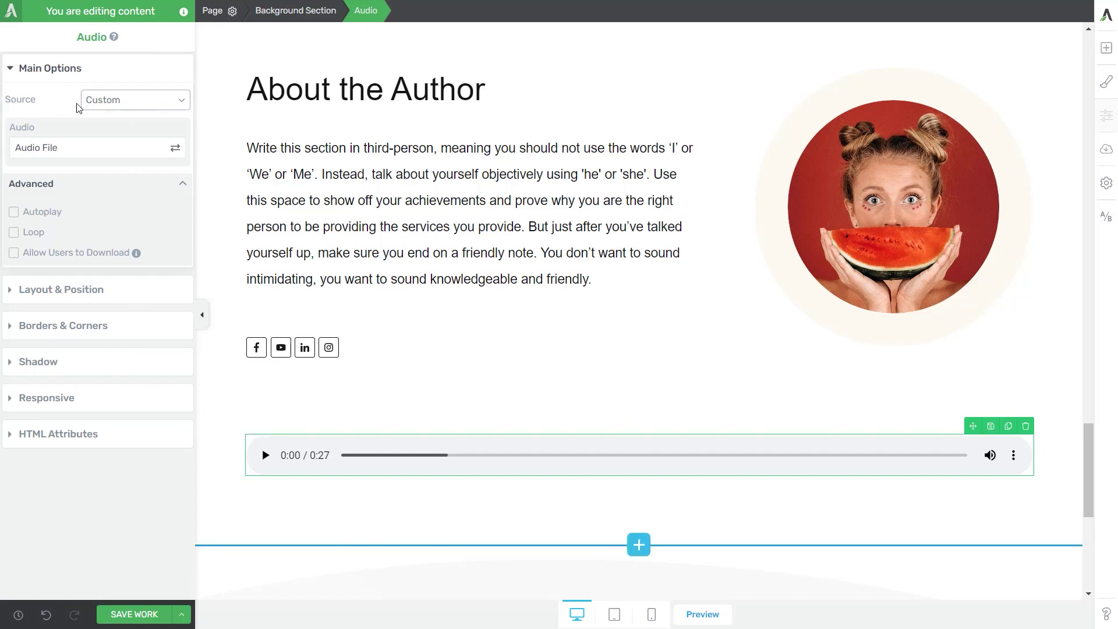
Change the Audio element's Source from Custom to Soundcloud
{"action": "left_click", "coordinate": [137, 102]}
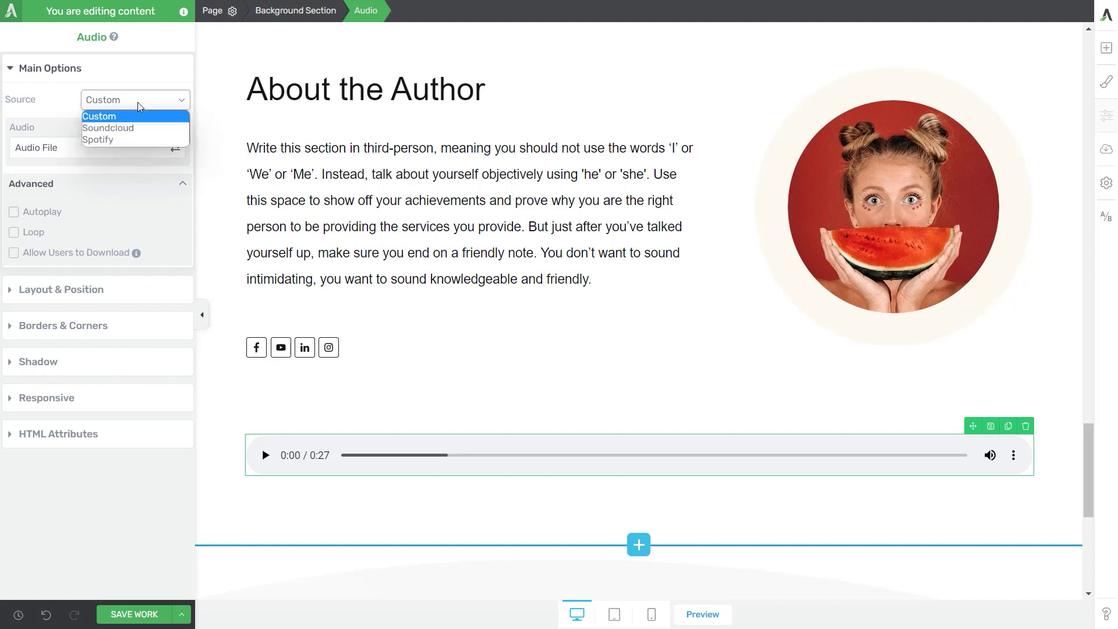
{"action": "left_click", "coordinate": [130, 127]}
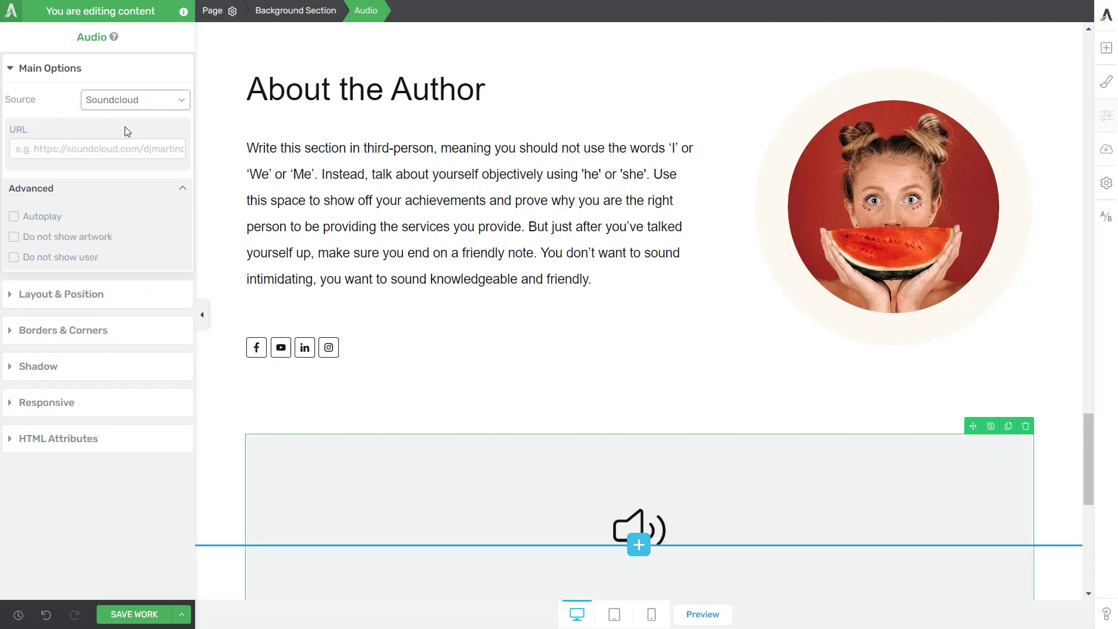
{"action": "left_click", "coordinate": [99, 102]}
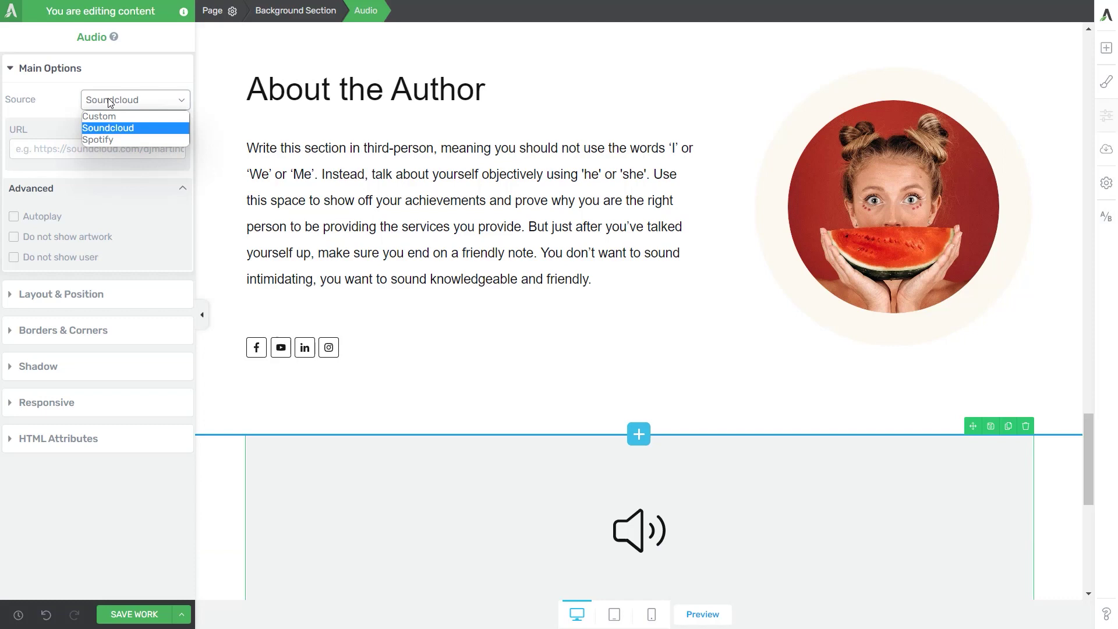
{"action": "left_click", "coordinate": [107, 98]}
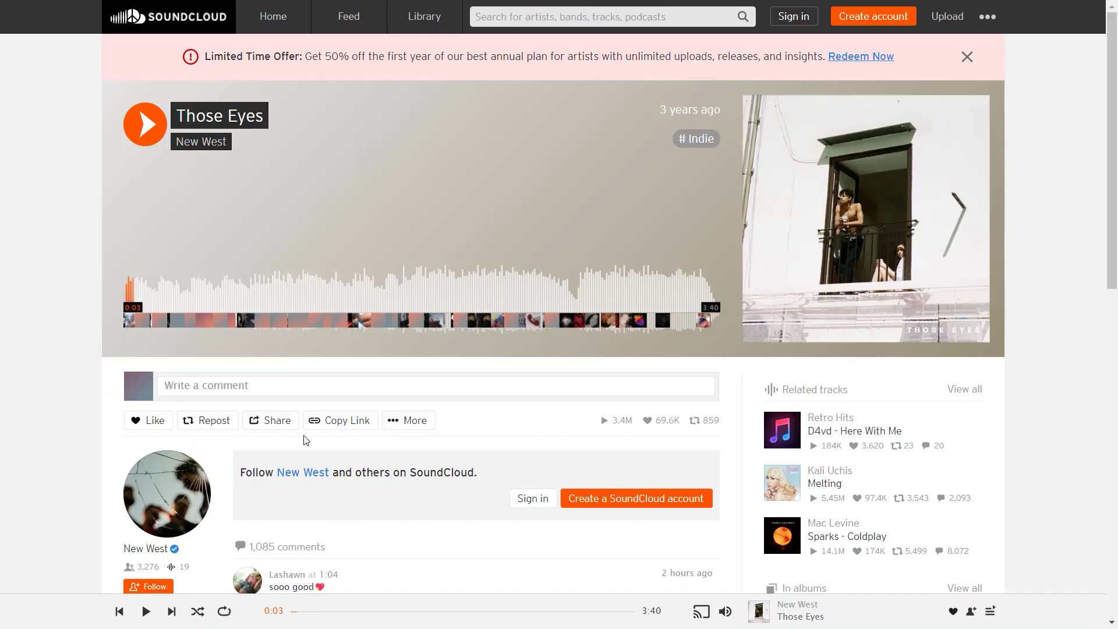
Copy the link of the SoundCloud track 'Those Eyes'
{"action": "left_click", "coordinate": [329, 426]}
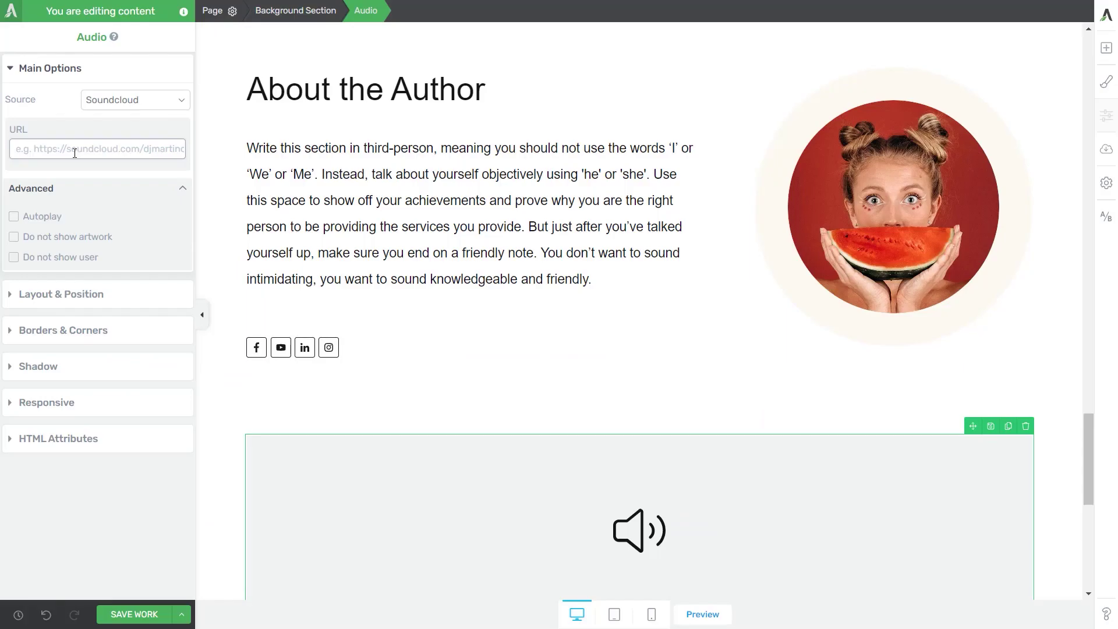
Paste the 'Those Eyes' link as URL, enable Do not show user, then switch Source to Spotify
{"action": "key", "text": "ctrl+v"}
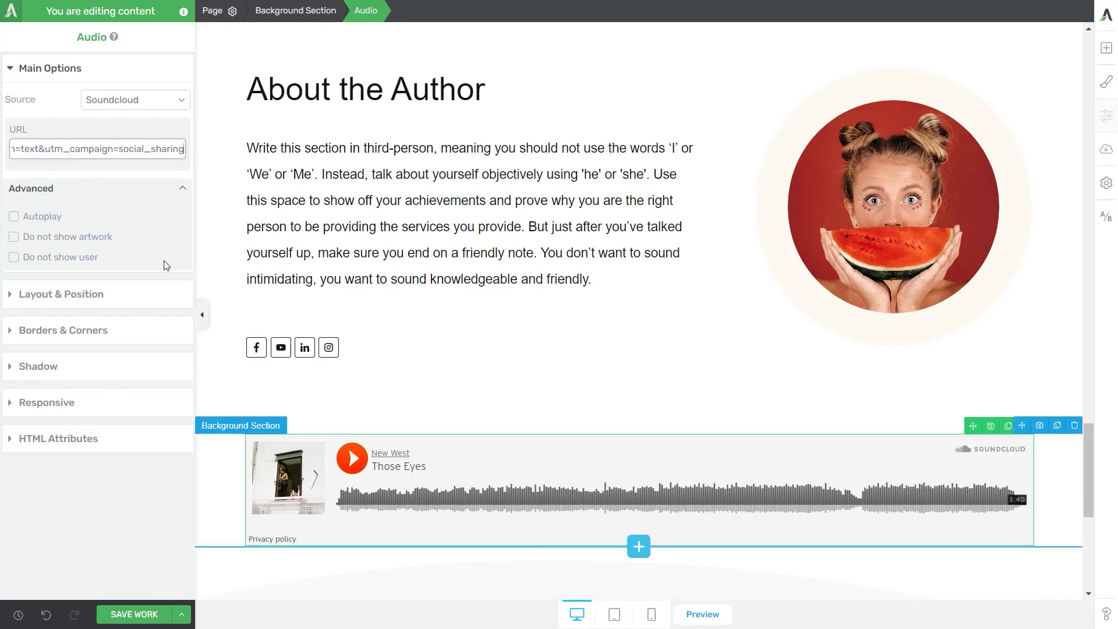
{"action": "left_click", "coordinate": [171, 192]}
{"action": "left_click", "coordinate": [143, 194]}
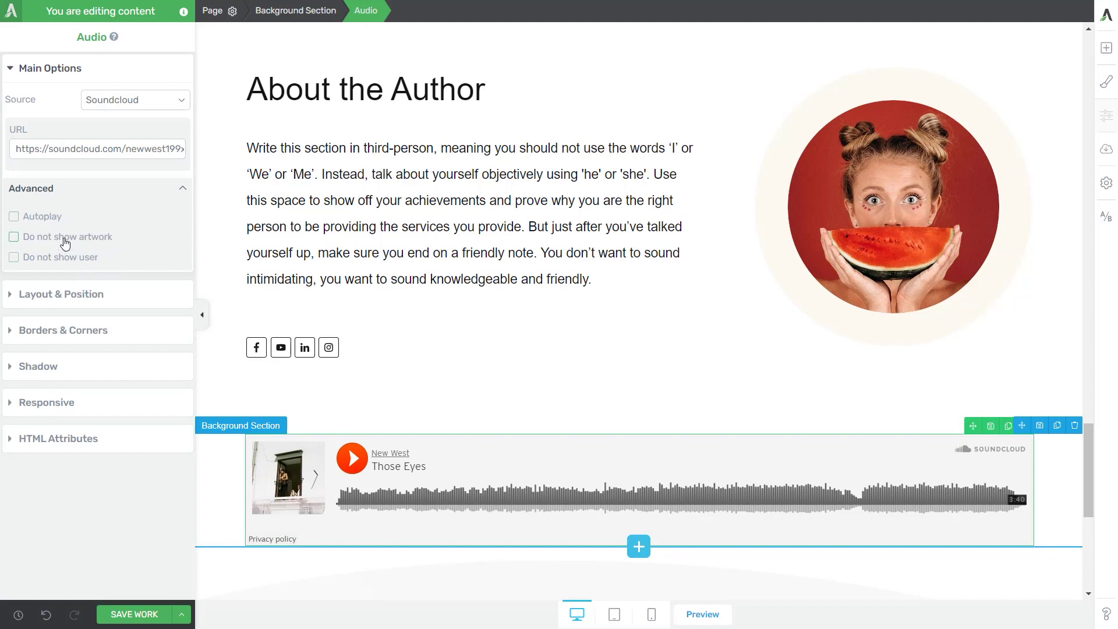
{"action": "left_click", "coordinate": [16, 238]}
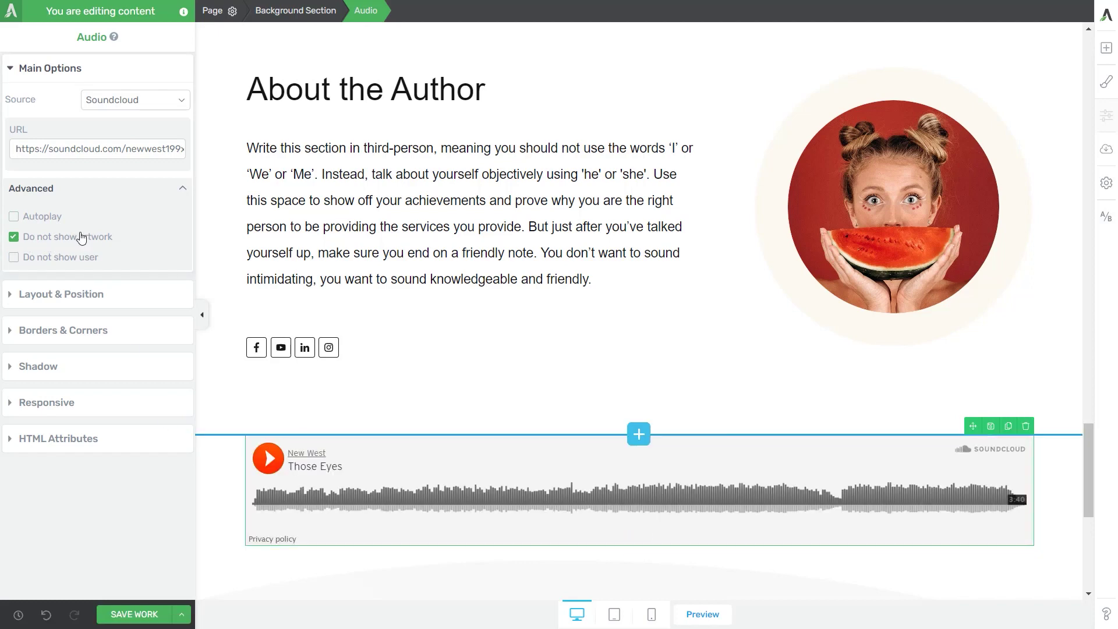
{"action": "left_click", "coordinate": [24, 236]}
{"action": "left_click", "coordinate": [30, 265]}
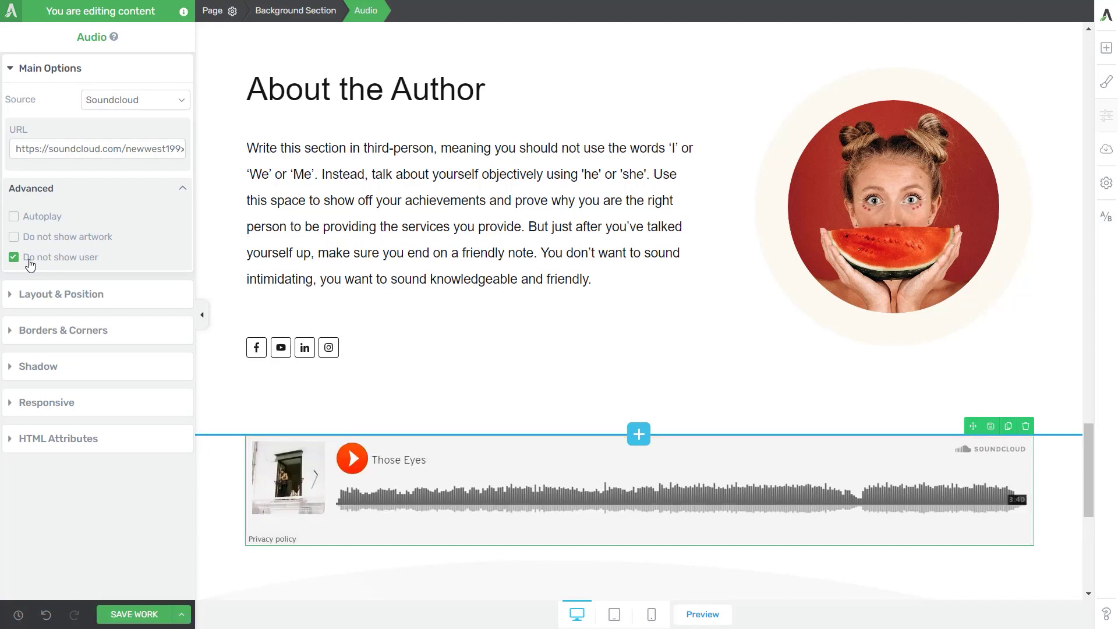
{"action": "left_click", "coordinate": [134, 104]}
{"action": "left_click", "coordinate": [124, 125]}
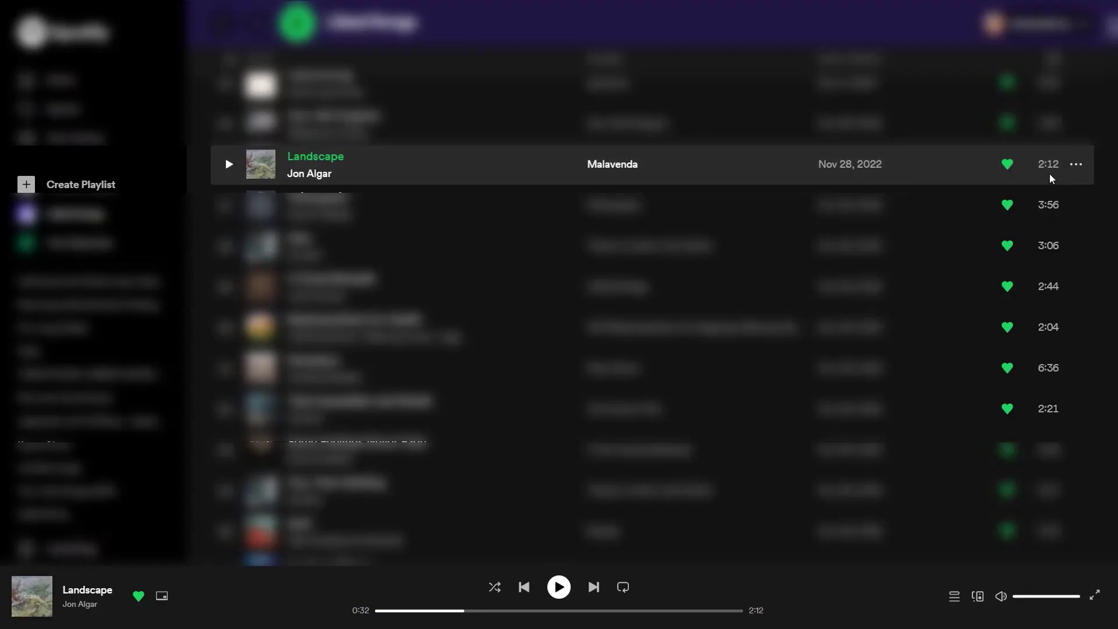
Copy the Spotify 'Landscape' song link, then save the work and open the live preview
{"action": "left_click", "coordinate": [1076, 164]}
{"action": "mouse_move", "coordinate": [952, 410]}
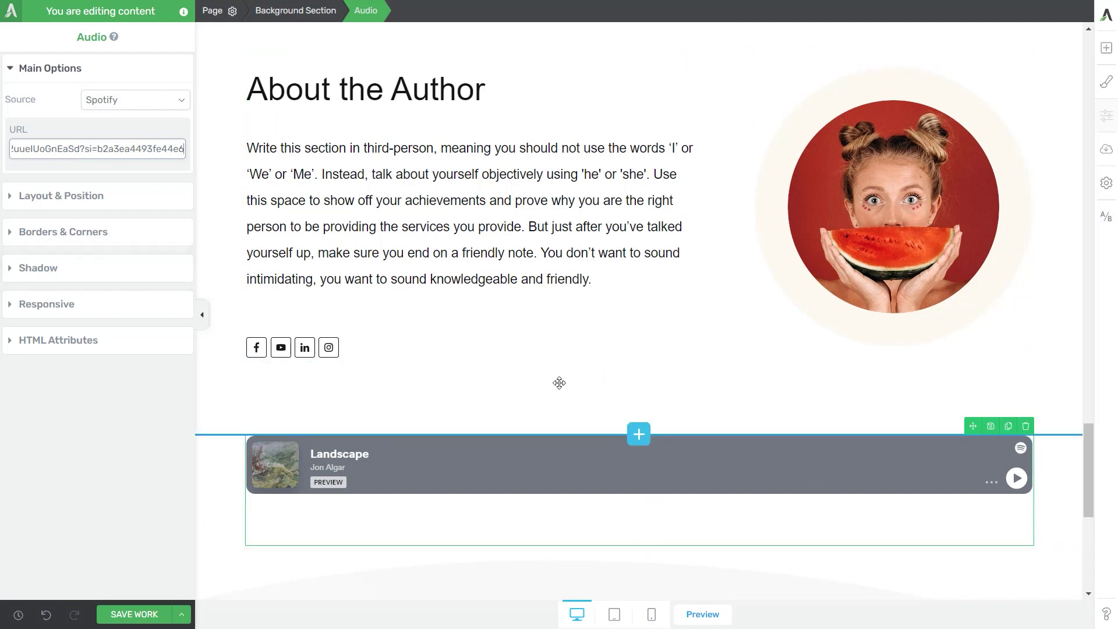
{"action": "left_click", "coordinate": [136, 612]}
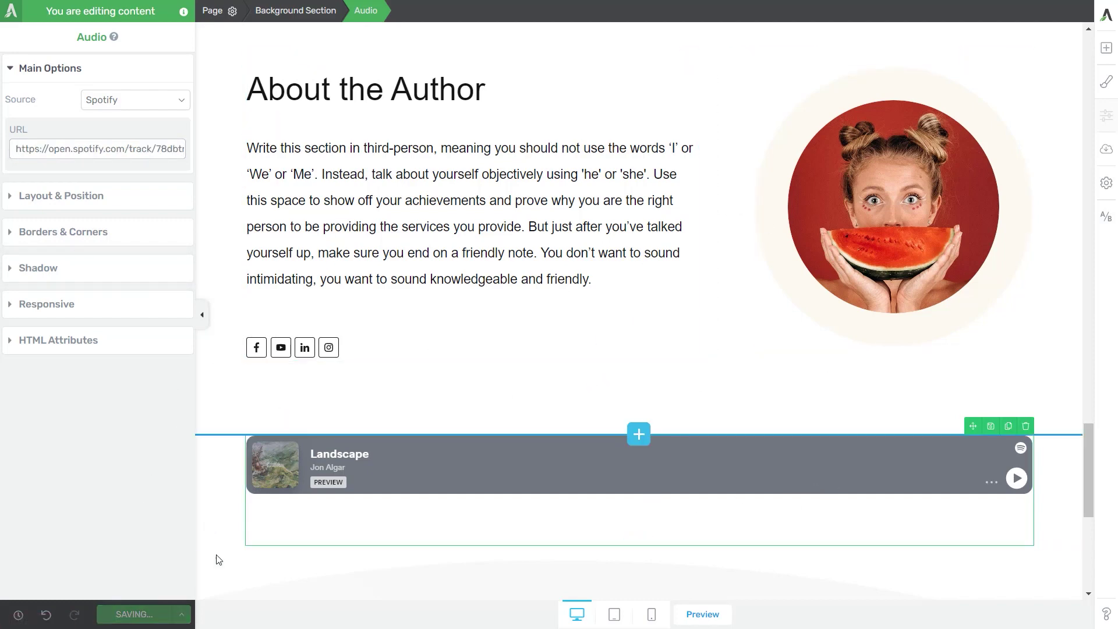
{"action": "left_click", "coordinate": [706, 616]}
Scroll down the live page to the Spotify embed and play the 'Landscape' preview
{"action": "scroll", "coordinate": [622, 374], "scroll_direction": "down", "scroll_amount": 20}
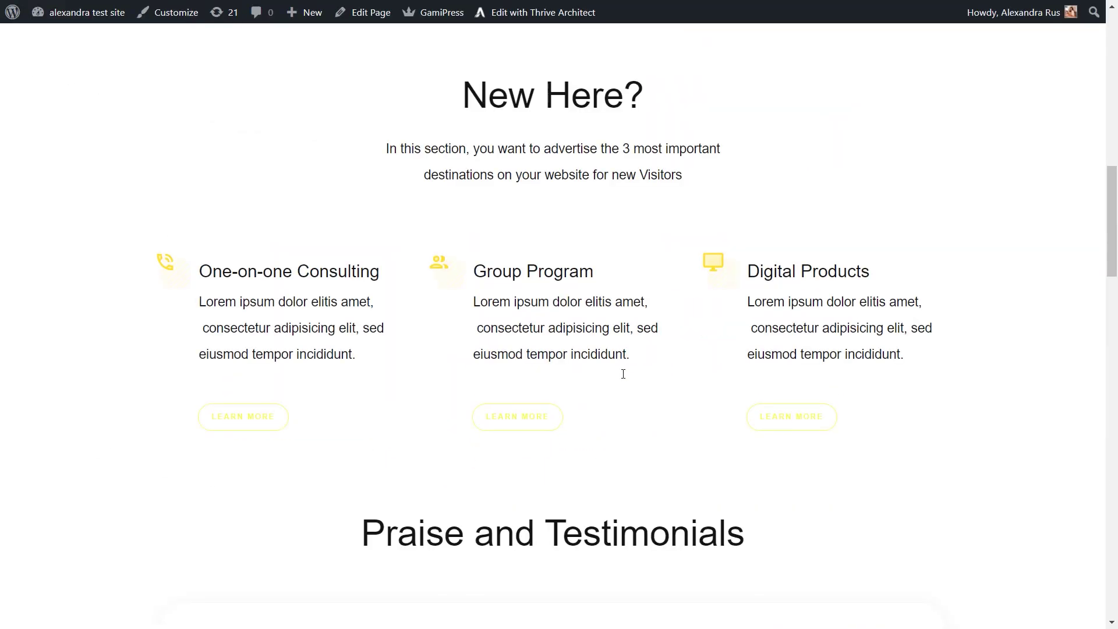
{"action": "scroll", "coordinate": [621, 377], "scroll_direction": "down", "scroll_amount": 19}
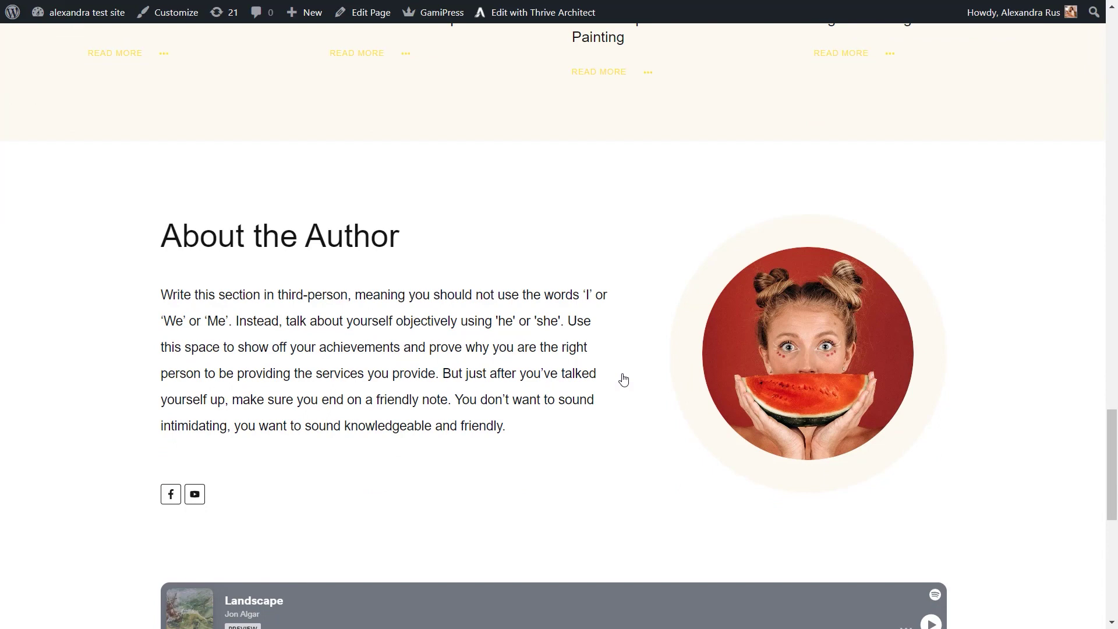
{"action": "left_click", "coordinate": [930, 406]}
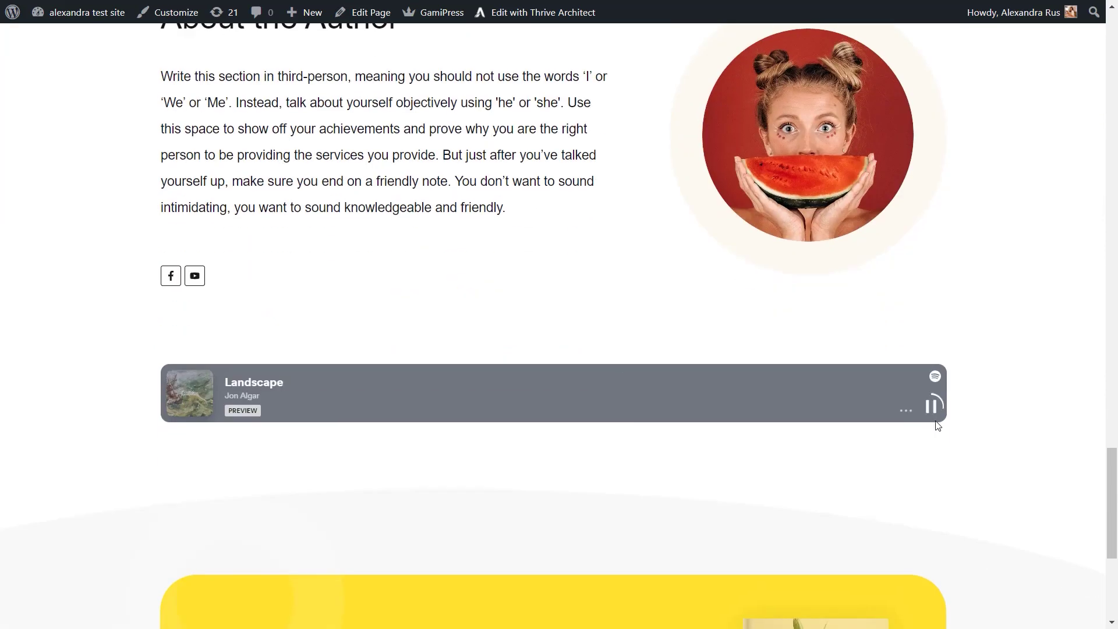